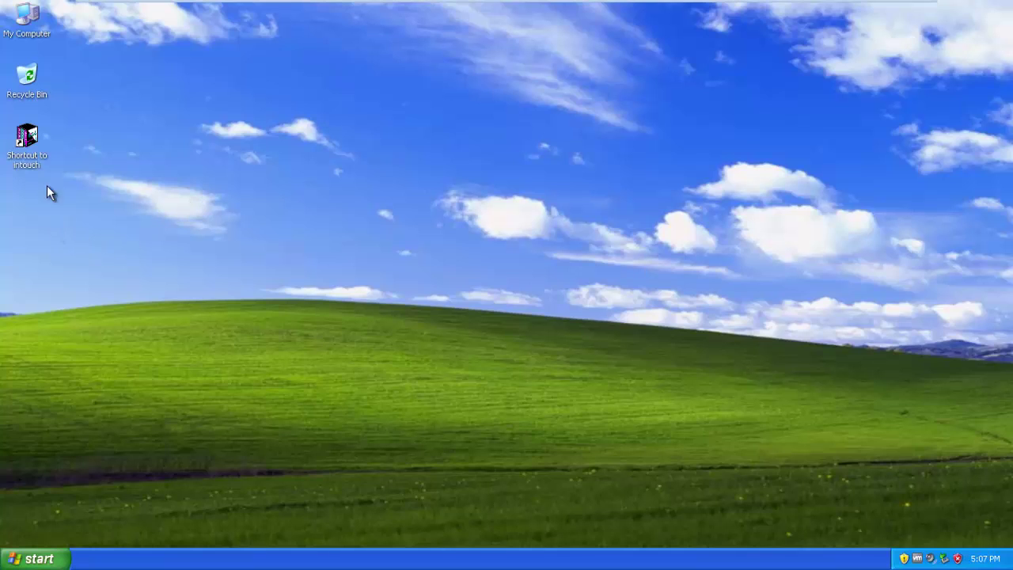
Launch InTouch and let the first-run wizard search the default directory for existing applications.
{"action": "left_click", "coordinate": [26, 137]}
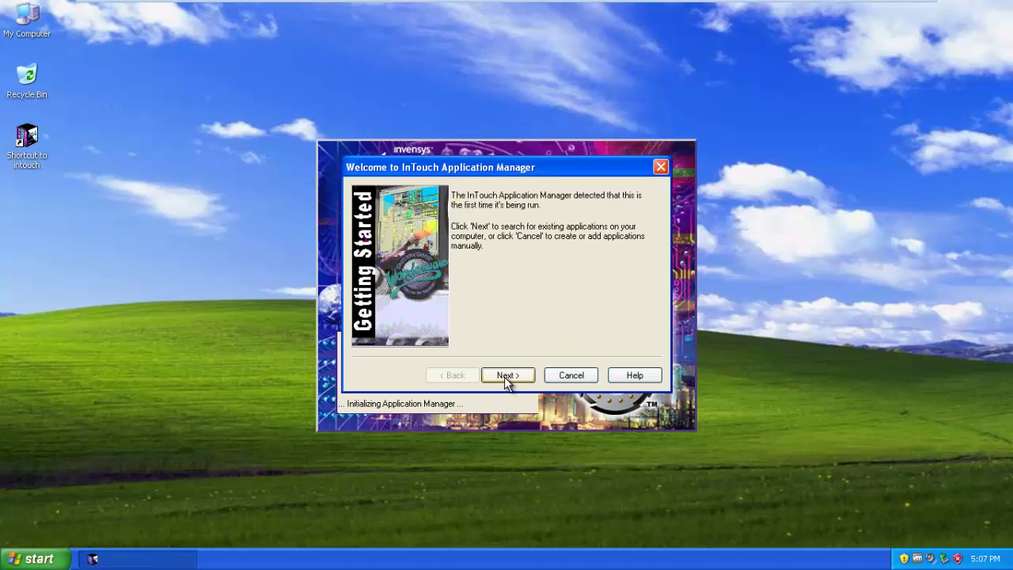
{"action": "left_click", "coordinate": [504, 375]}
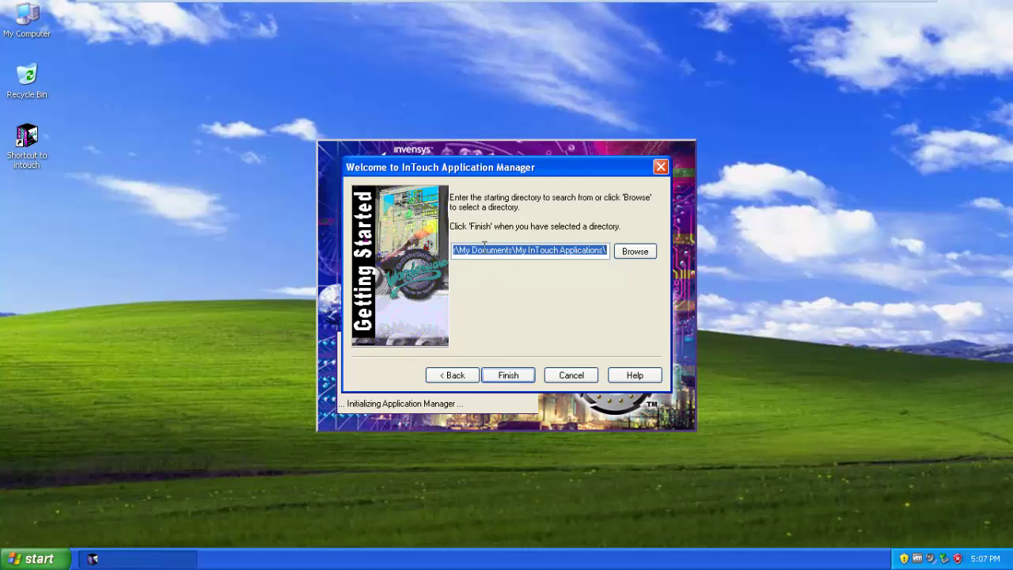
{"action": "left_click", "coordinate": [513, 377]}
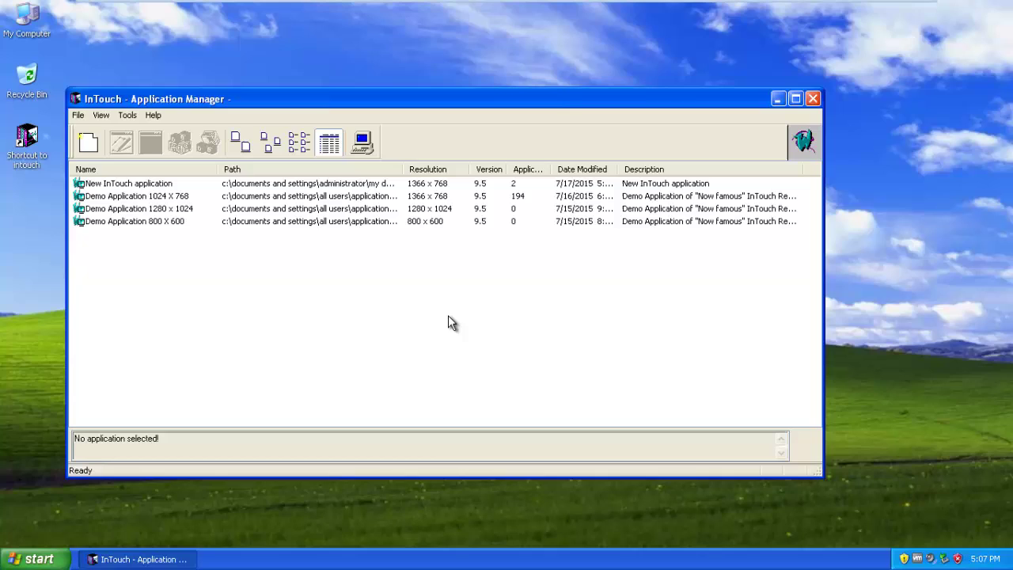
Create a new application in the default location with folder and name 'LIGHT ON OFF'.
{"action": "left_click", "coordinate": [89, 141]}
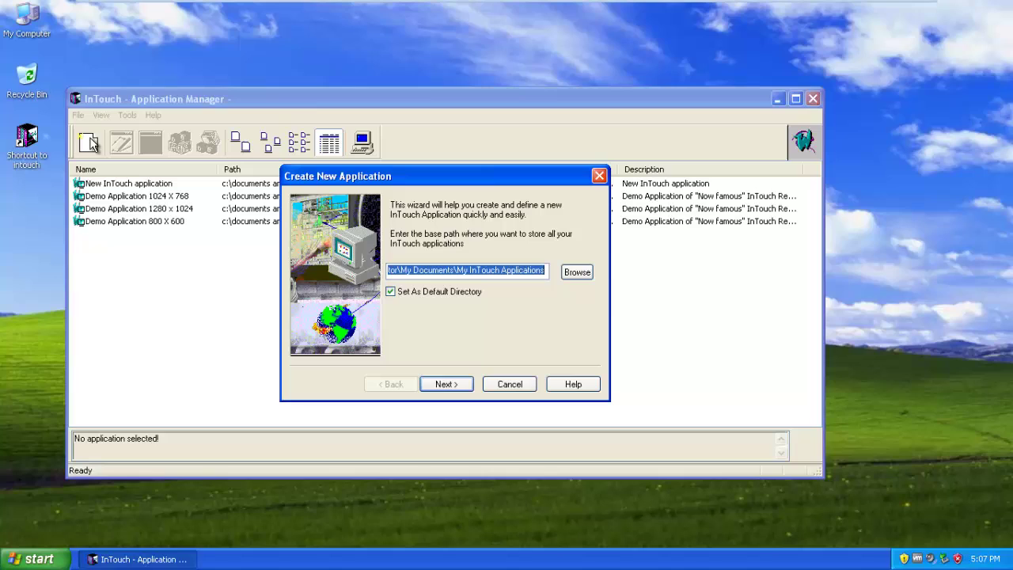
{"action": "left_click", "coordinate": [447, 384]}
{"action": "left_click", "coordinate": [455, 386]}
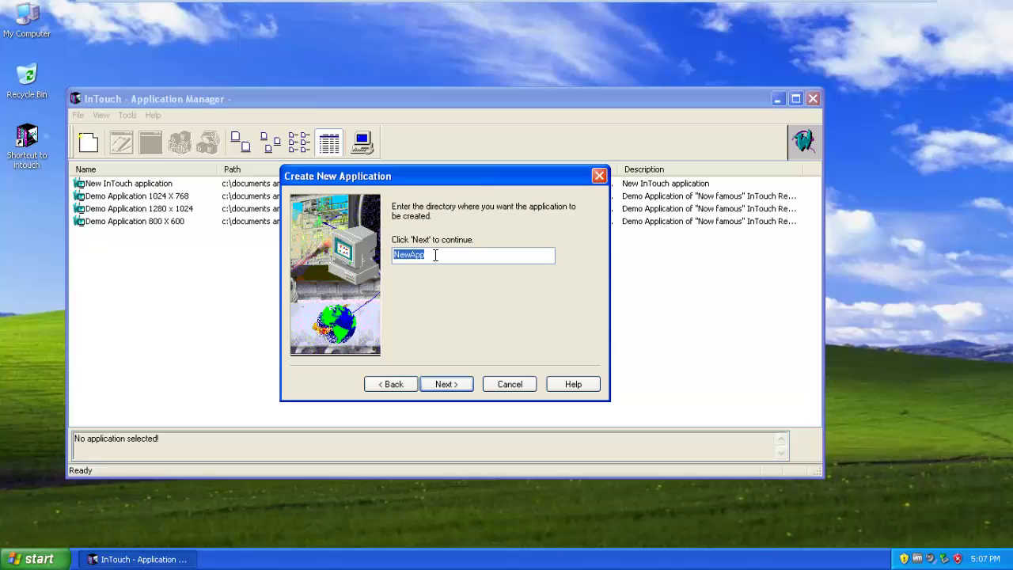
{"action": "key", "text": "BackSpace"}
{"action": "type", "text": "LIGHT ON OFF"}
{"action": "left_click", "coordinate": [442, 385]}
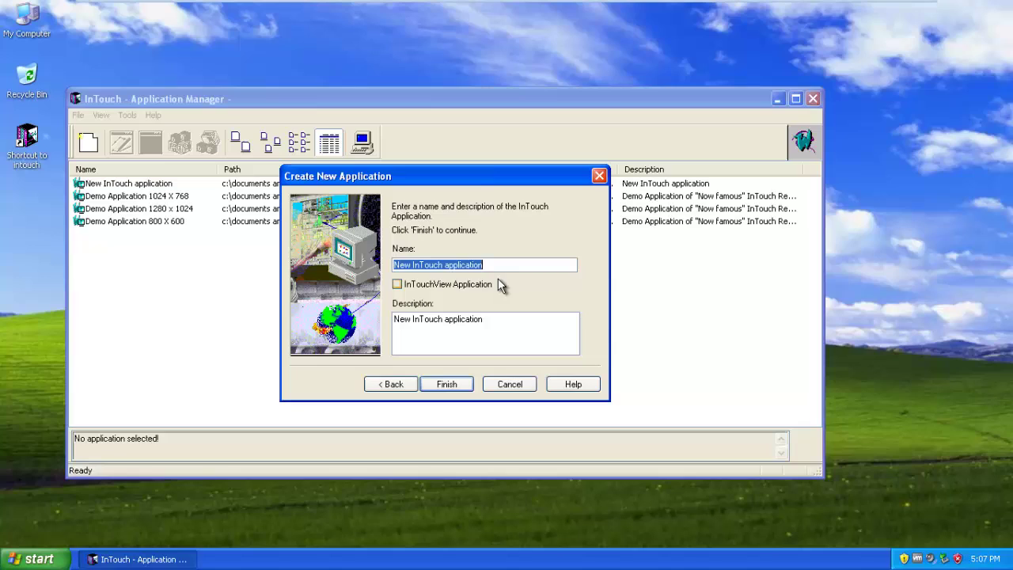
{"action": "type", "text": "LIGHT "}
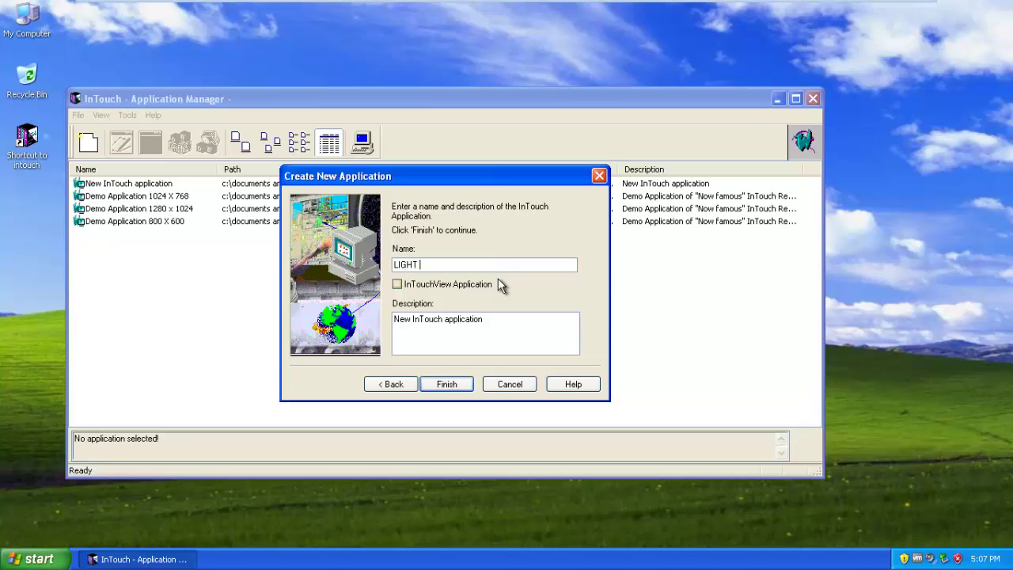
{"action": "type", "text": "ON OFF"}
{"action": "left_click", "coordinate": [461, 383]}
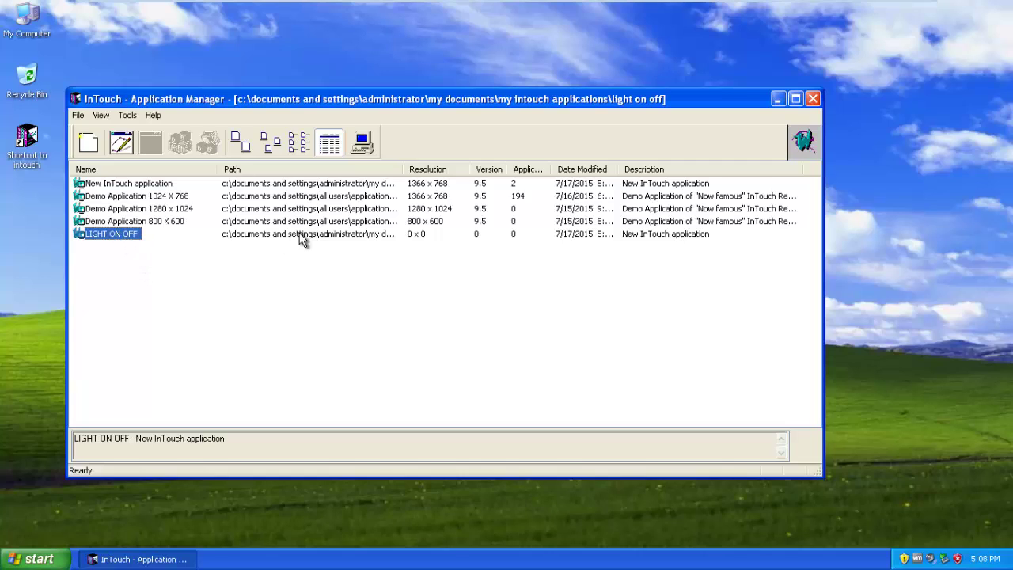
Open the LIGHT ON OFF application in WindowMaker for editing.
{"action": "double_click", "coordinate": [119, 232]}
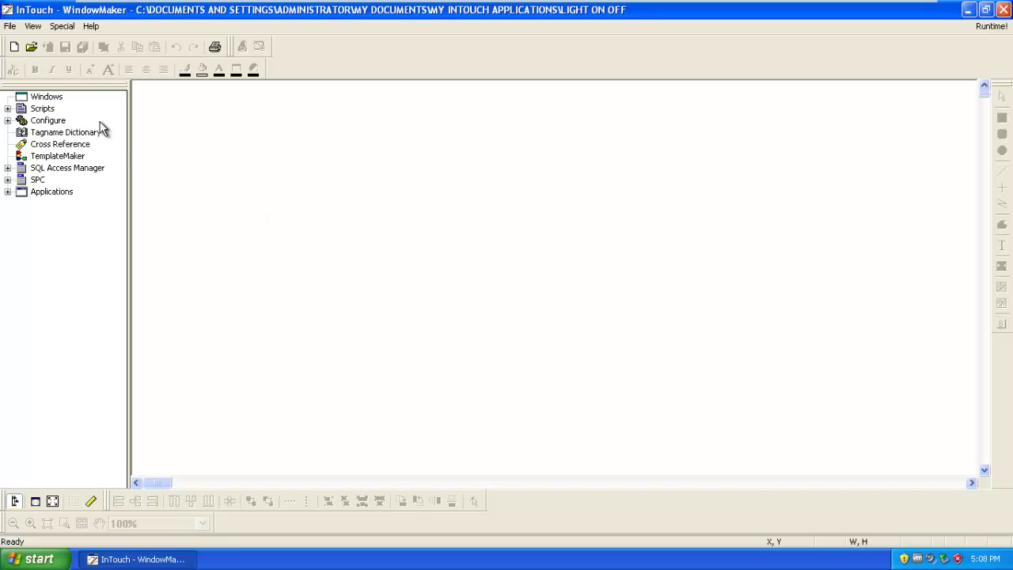
Create a window named LIGHT and enlarge it to fill most of the workspace.
{"action": "left_click", "coordinate": [14, 49]}
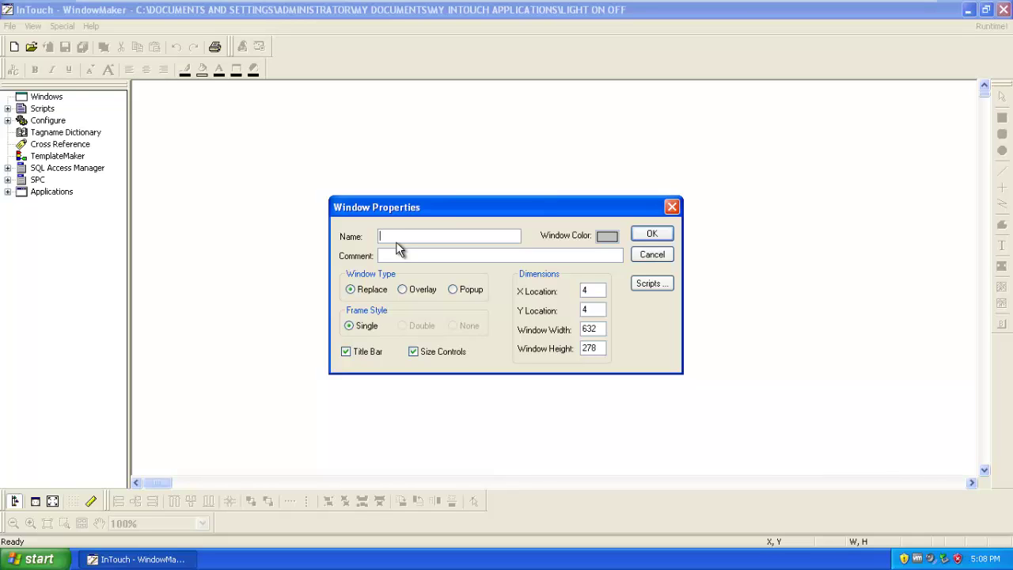
{"action": "type", "text": "LIGHT"}
{"action": "left_click", "coordinate": [646, 234]}
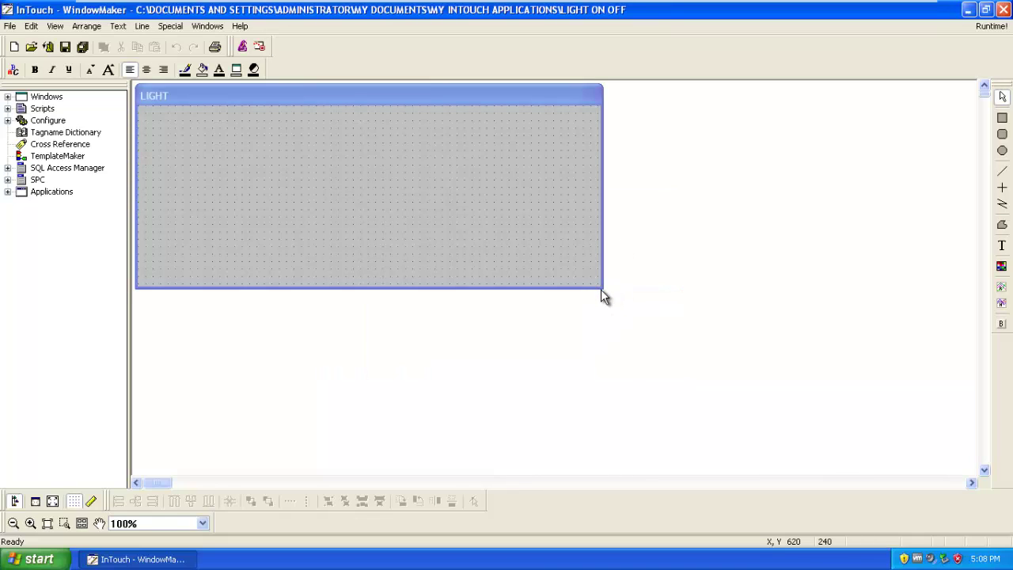
{"action": "left_click_drag", "start_coordinate": [601, 290], "coordinate": [913, 466]}
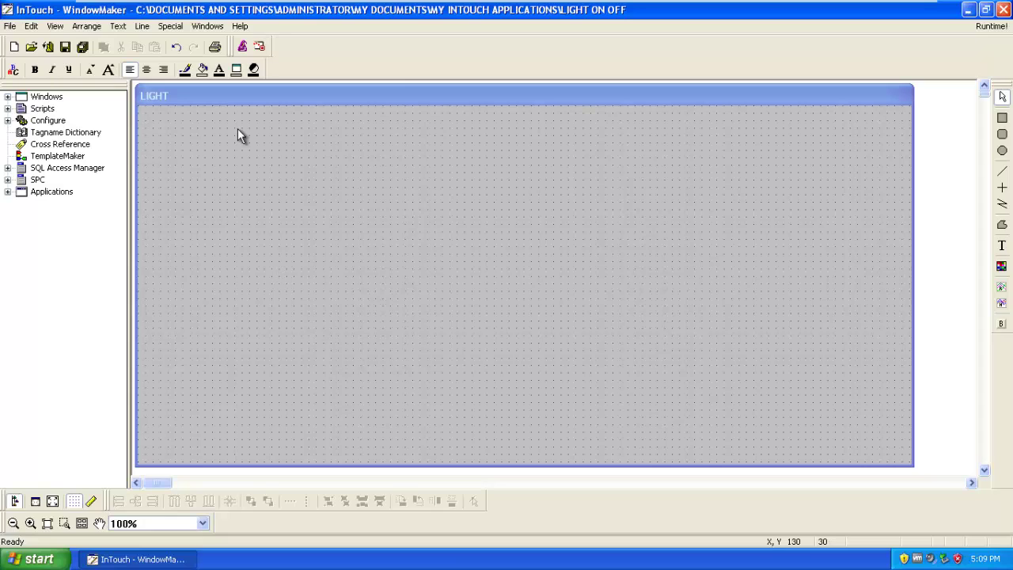
Place a Fixture Switch from the Switches wizards on the LIGHT window and enlarge it.
{"action": "left_click", "coordinate": [244, 48]}
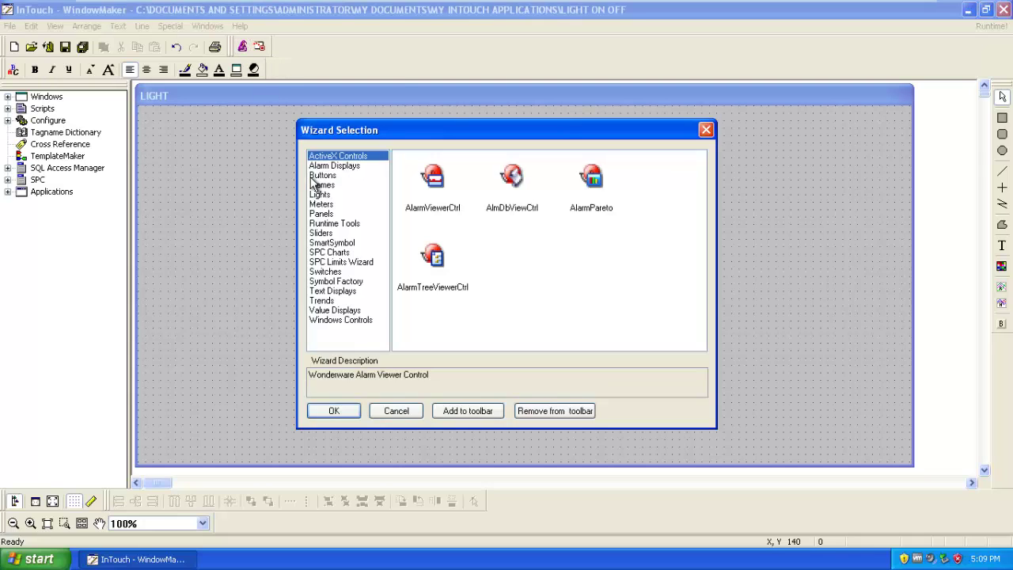
{"action": "left_click", "coordinate": [339, 272]}
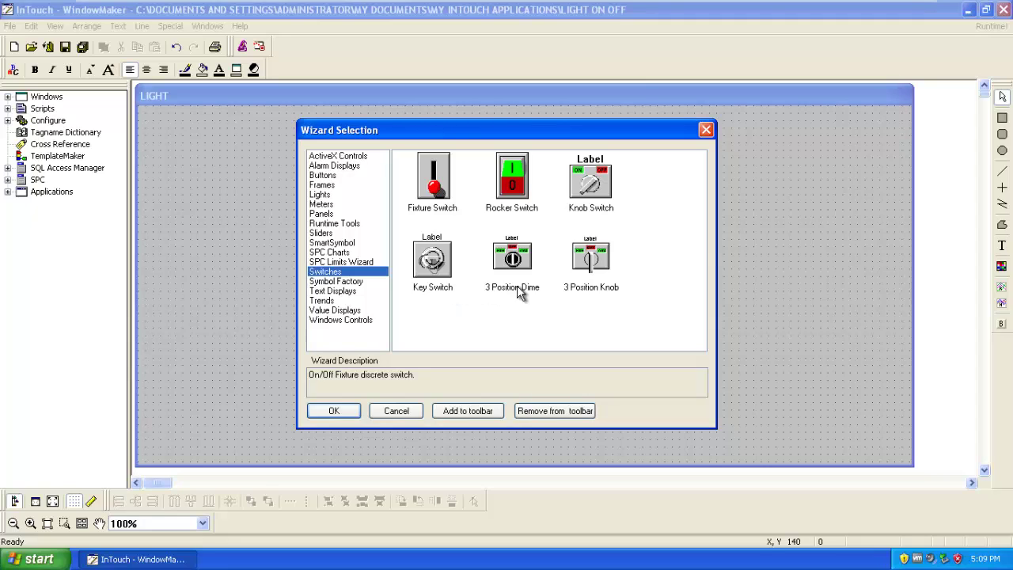
{"action": "double_click", "coordinate": [434, 190]}
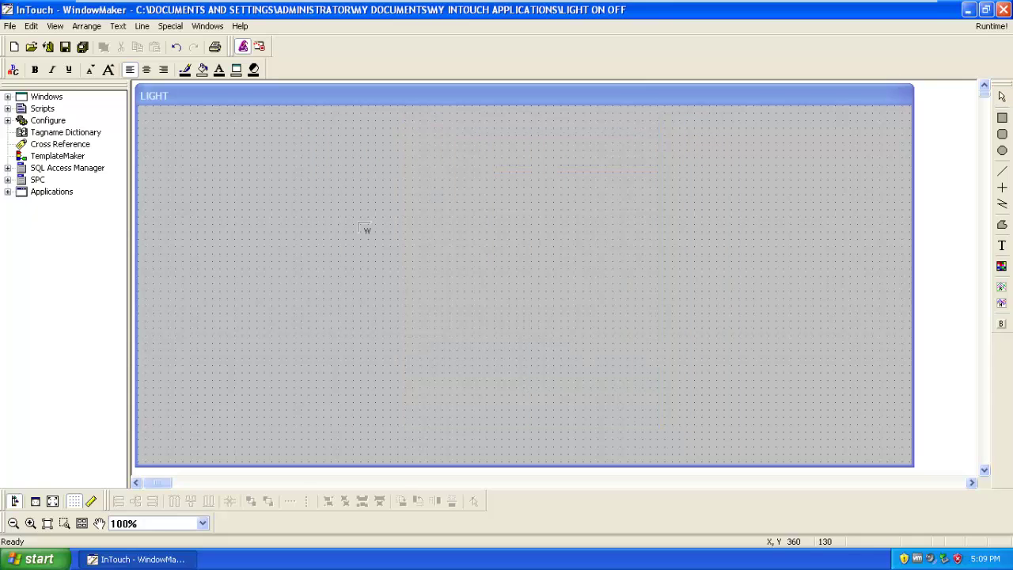
{"action": "left_click", "coordinate": [330, 203]}
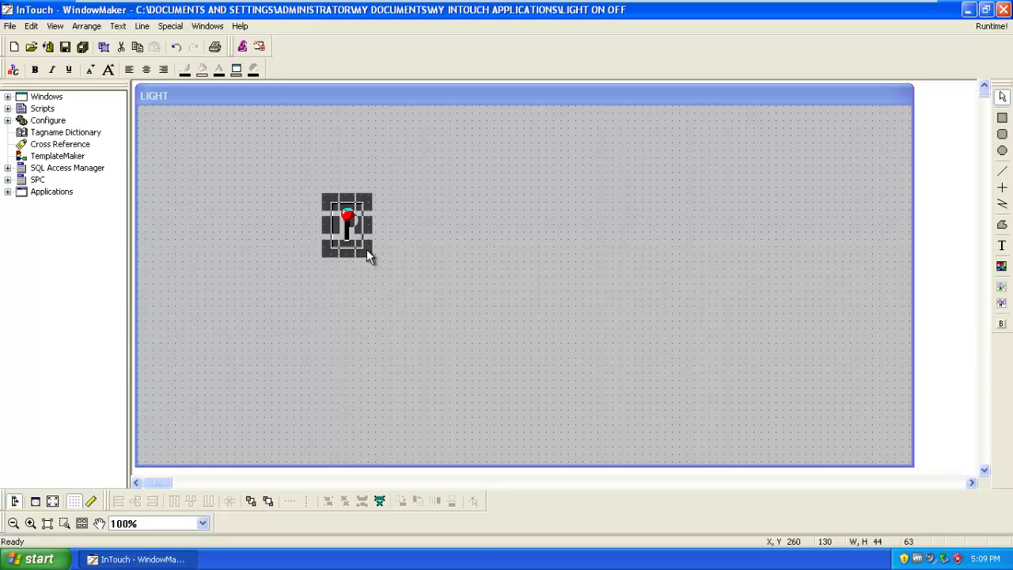
{"action": "left_click_drag", "start_coordinate": [366, 249], "coordinate": [393, 300]}
{"action": "left_click", "coordinate": [425, 281]}
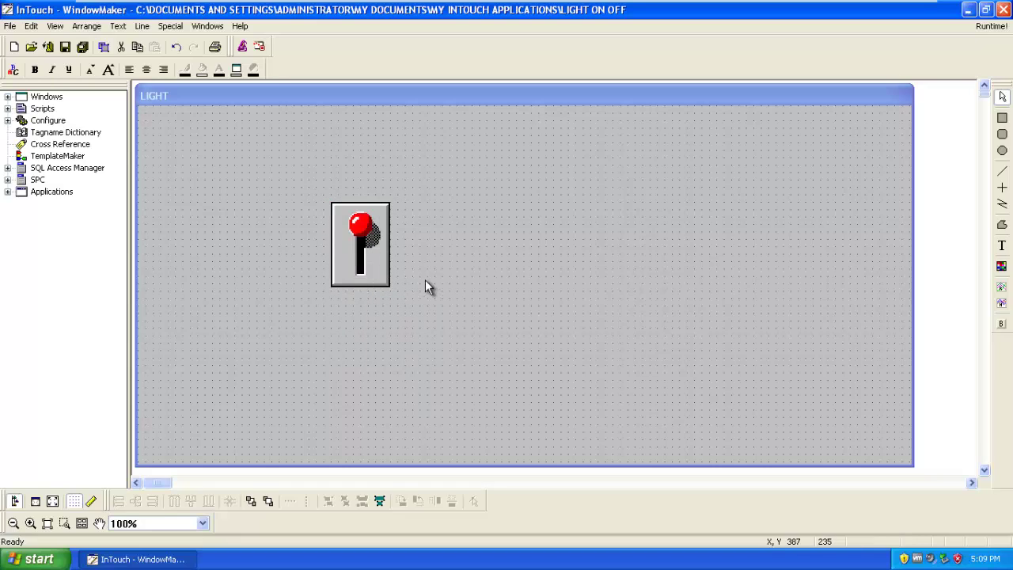
Place a Tube Light from the Lights wizards right of the switch and enlarge it.
{"action": "left_click", "coordinate": [243, 47]}
{"action": "left_click", "coordinate": [321, 195]}
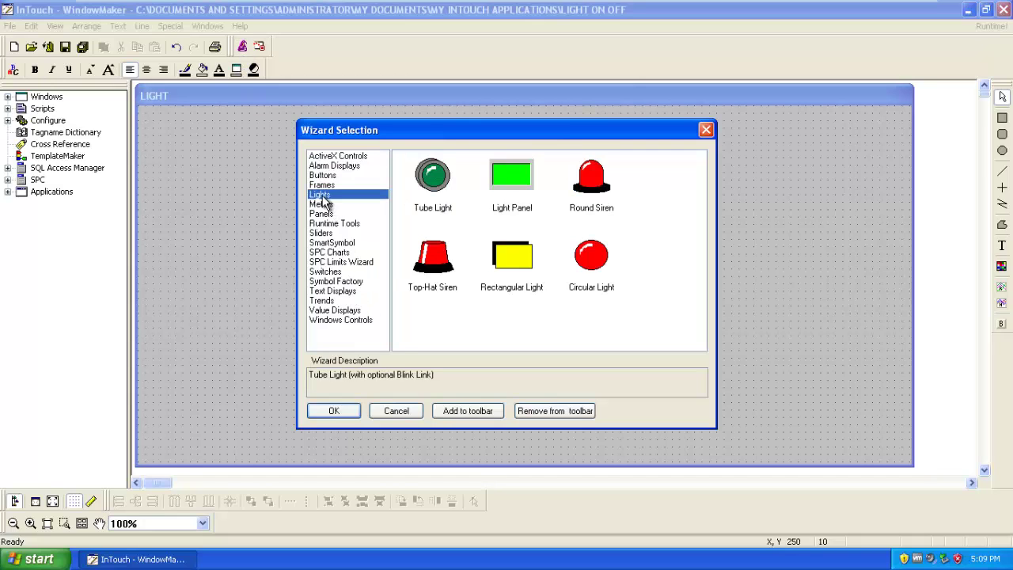
{"action": "double_click", "coordinate": [434, 183]}
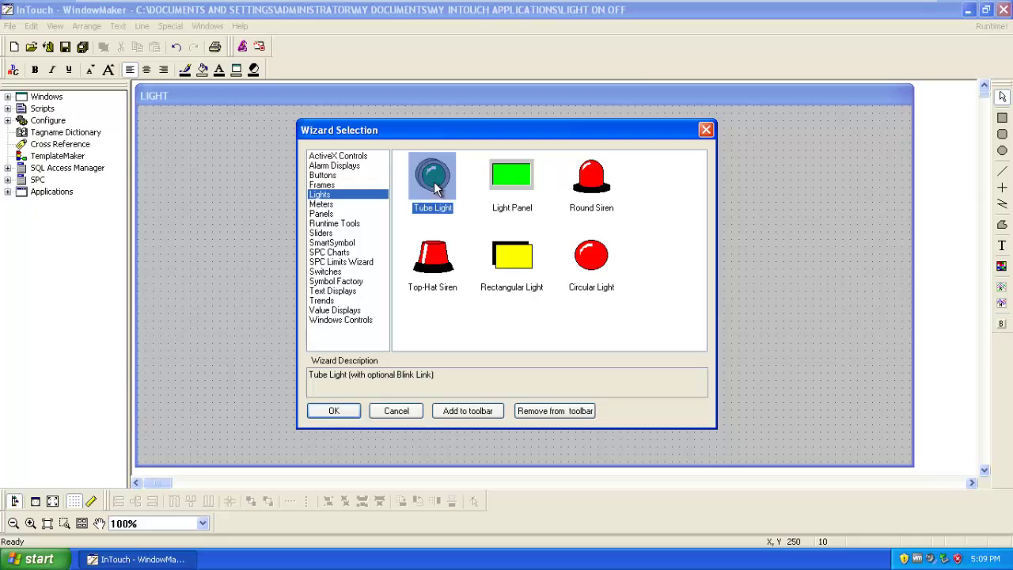
{"action": "left_click", "coordinate": [579, 238]}
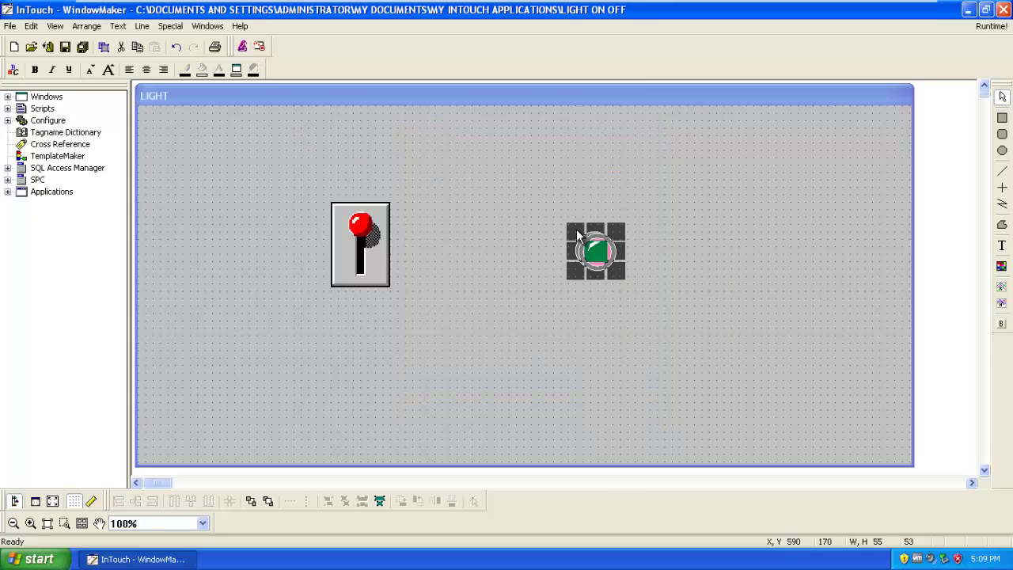
{"action": "left_click_drag", "start_coordinate": [569, 223], "coordinate": [513, 172]}
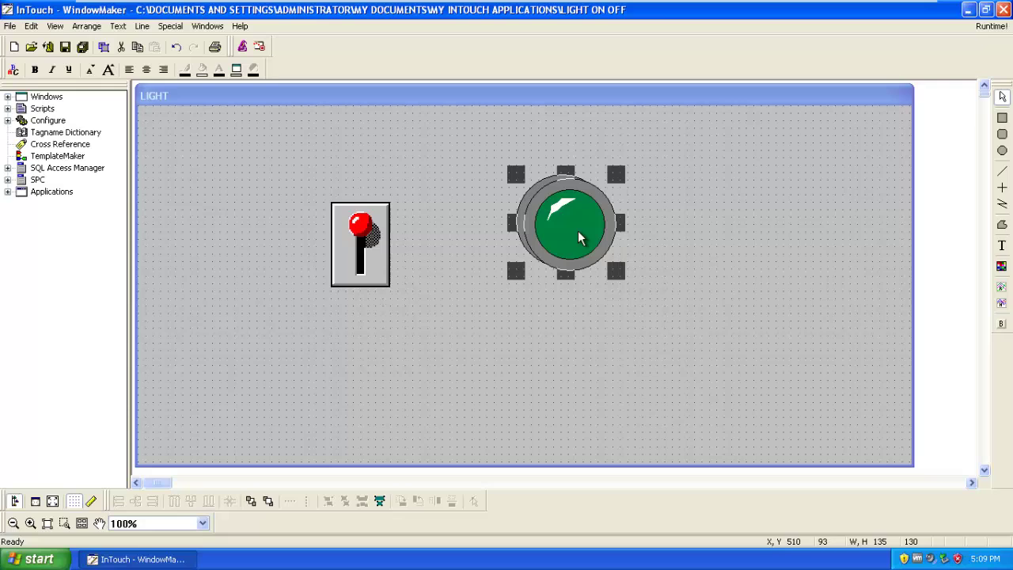
Open the tube light's Light Wizard, cancel without changes, and deselect the light.
{"action": "double_click", "coordinate": [620, 256]}
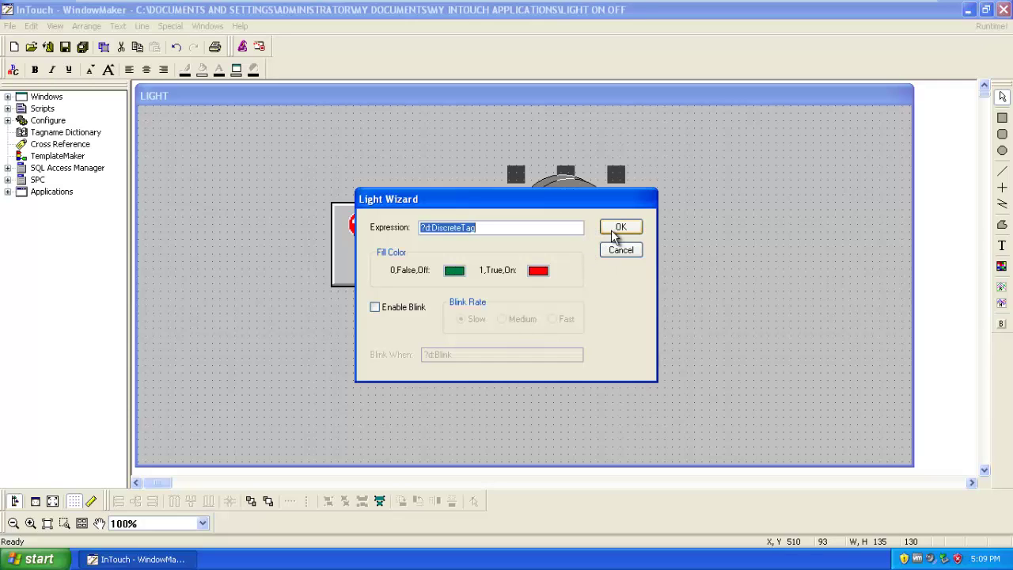
{"action": "left_click", "coordinate": [623, 252]}
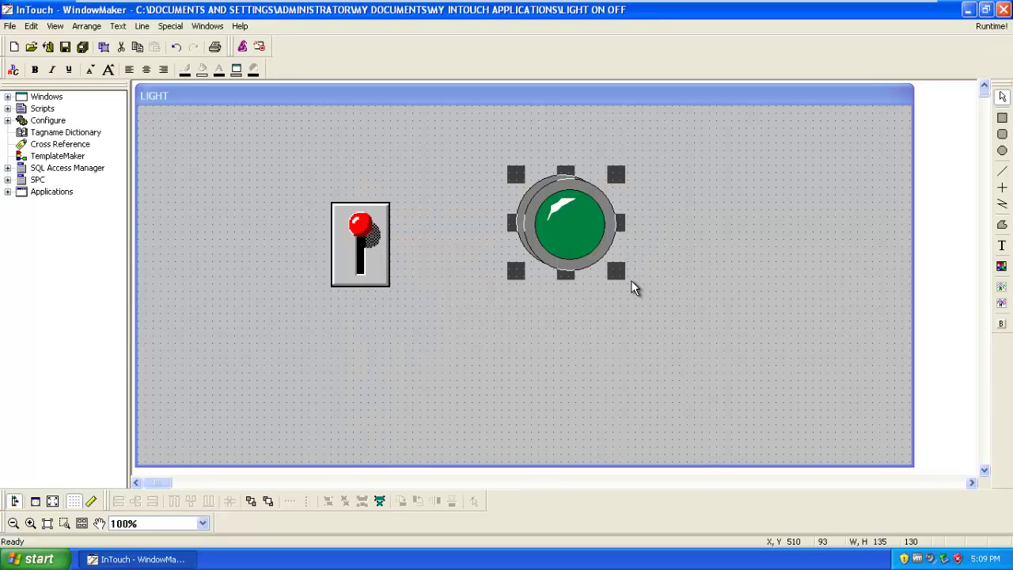
{"action": "left_click", "coordinate": [593, 342]}
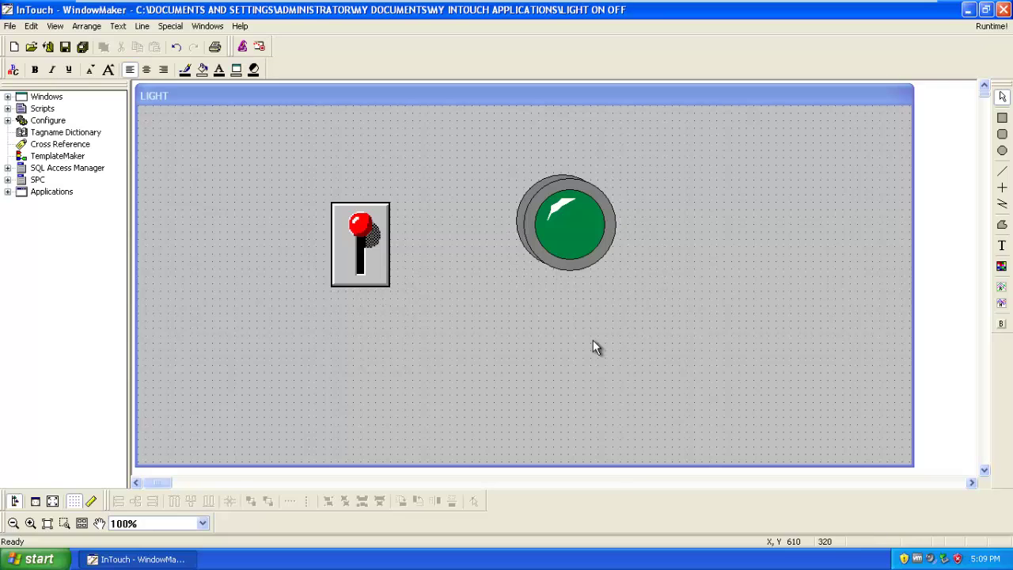
Move the fixture switch up and left and set its tagname to L1.
{"action": "left_click_drag", "start_coordinate": [353, 257], "coordinate": [316, 212]}
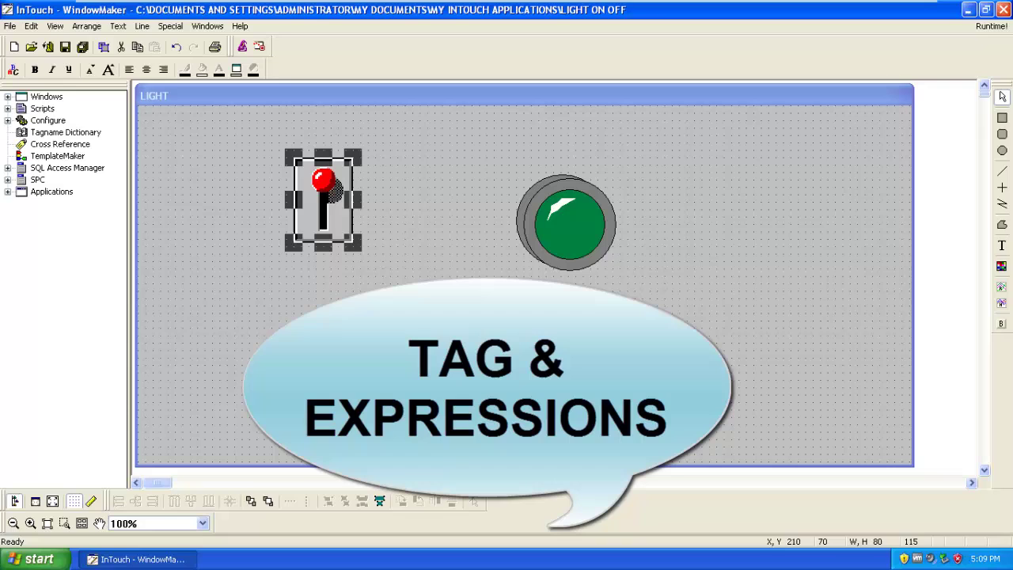
{"action": "left_click", "coordinate": [370, 321]}
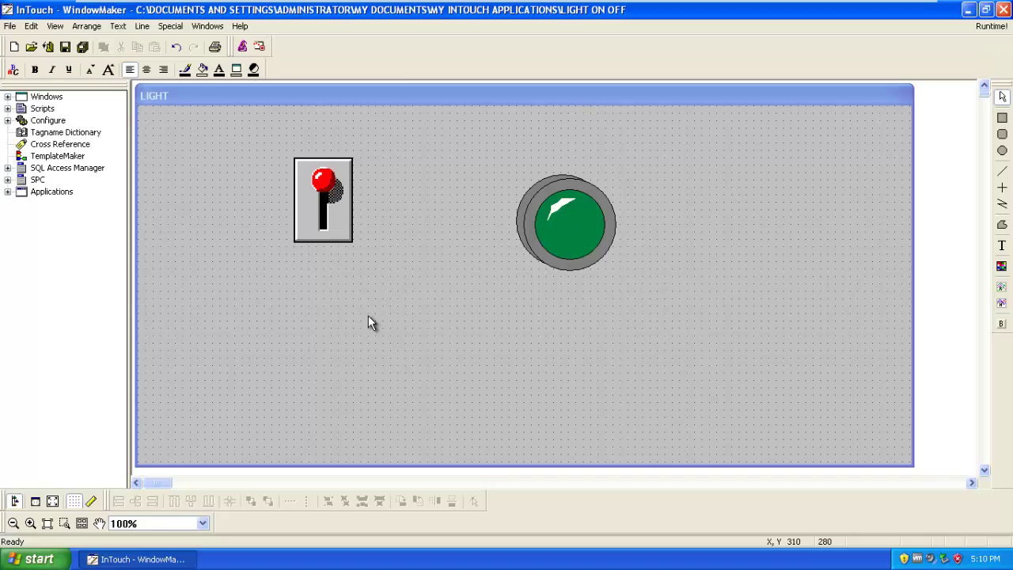
{"action": "double_click", "coordinate": [324, 222]}
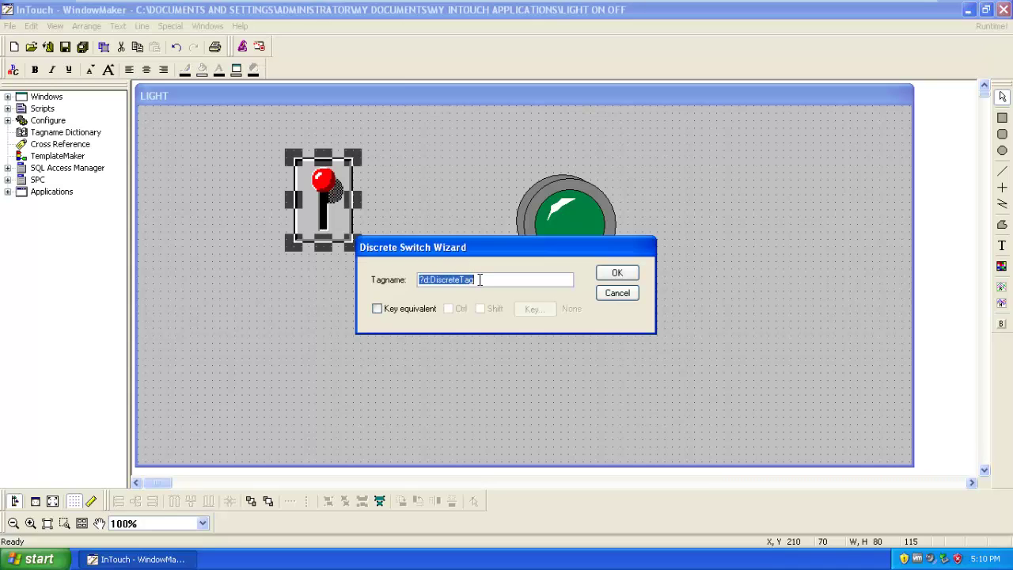
{"action": "key", "text": "BackSpace"}
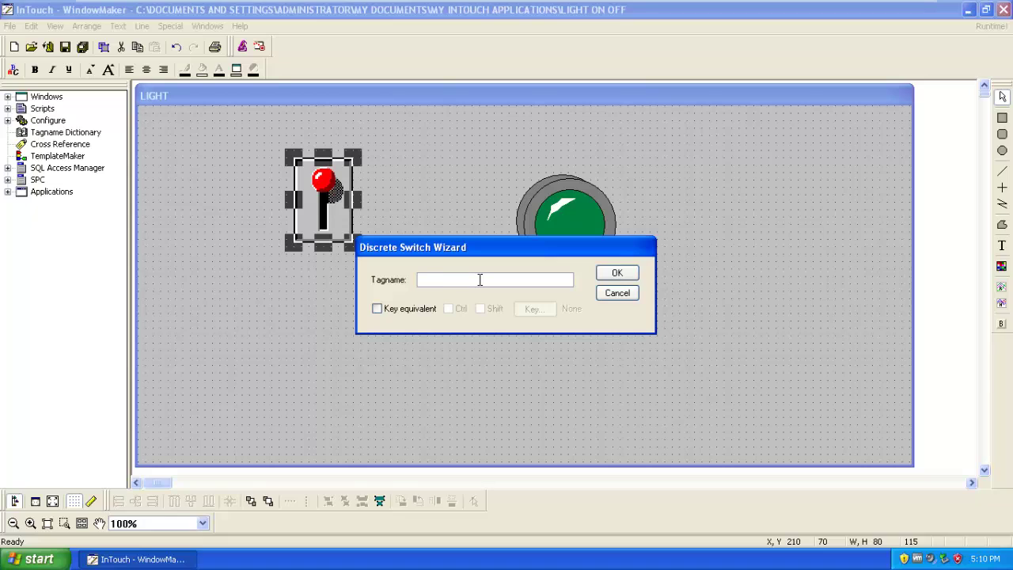
{"action": "type", "text": "L1"}
{"action": "left_click", "coordinate": [616, 276]}
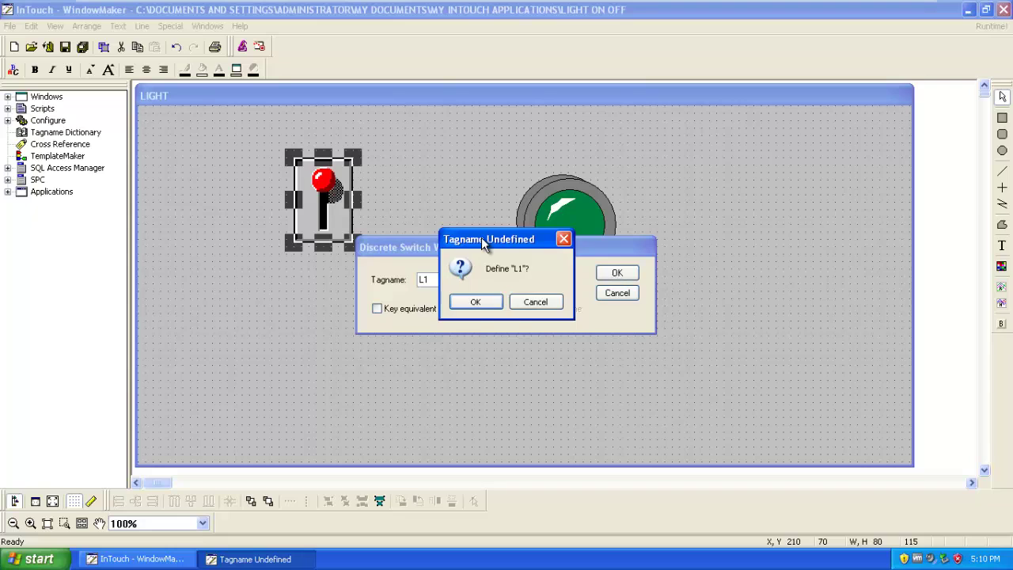
Define L1 as a Memory Discrete tag in the Tagname Dictionary and save it.
{"action": "left_click", "coordinate": [484, 304]}
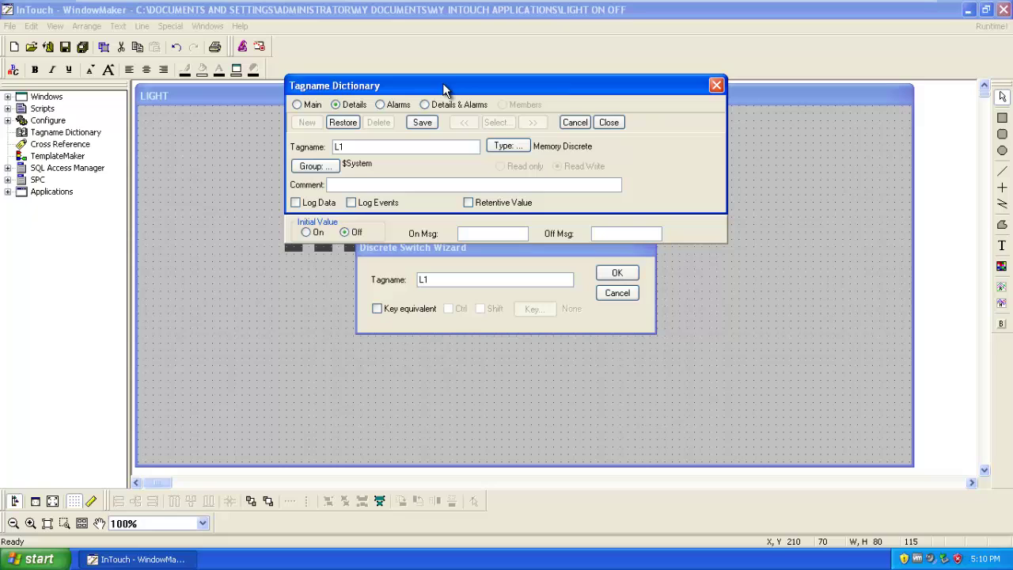
{"action": "left_click_drag", "start_coordinate": [444, 89], "coordinate": [453, 148]}
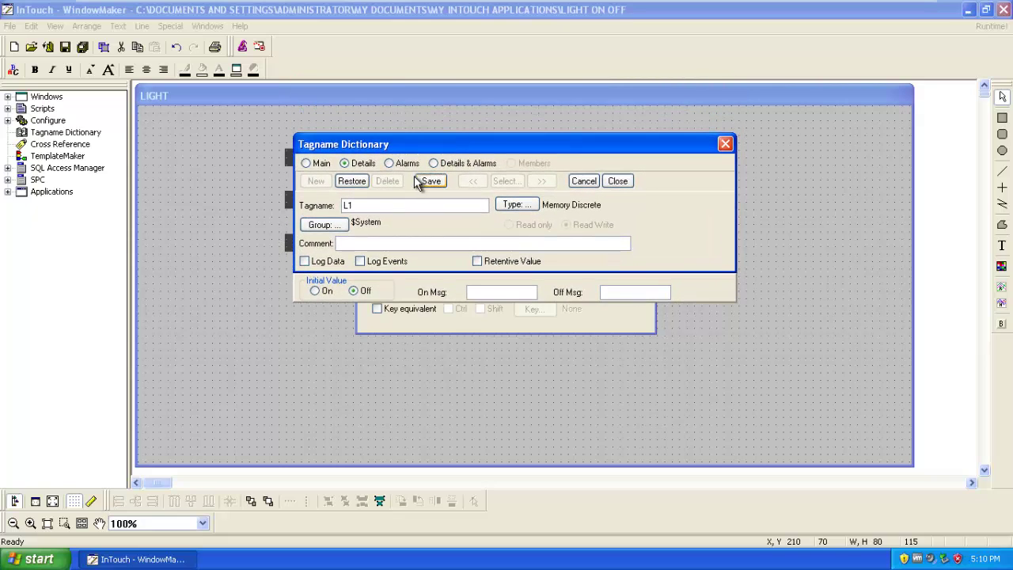
{"action": "left_click_drag", "start_coordinate": [424, 146], "coordinate": [426, 156]}
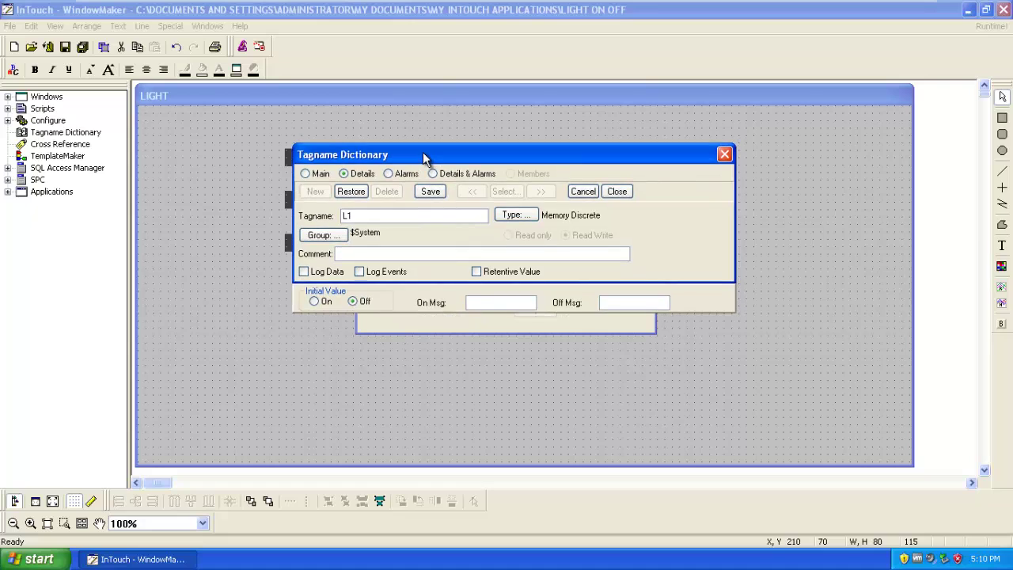
{"action": "left_click", "coordinate": [432, 197]}
{"action": "left_click", "coordinate": [614, 194]}
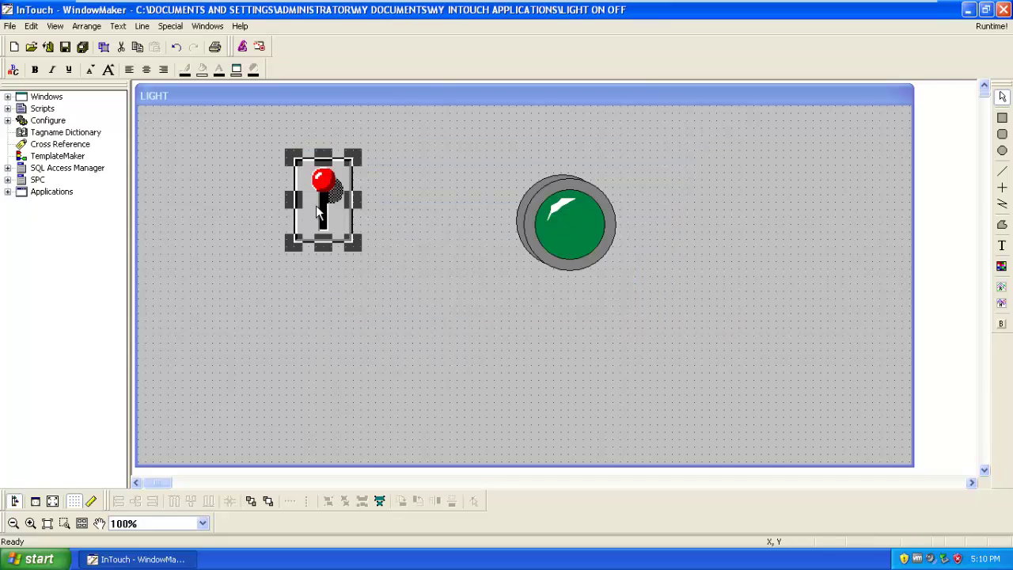
Set the tube light's expression to L1 in the Light Wizard.
{"action": "double_click", "coordinate": [569, 235]}
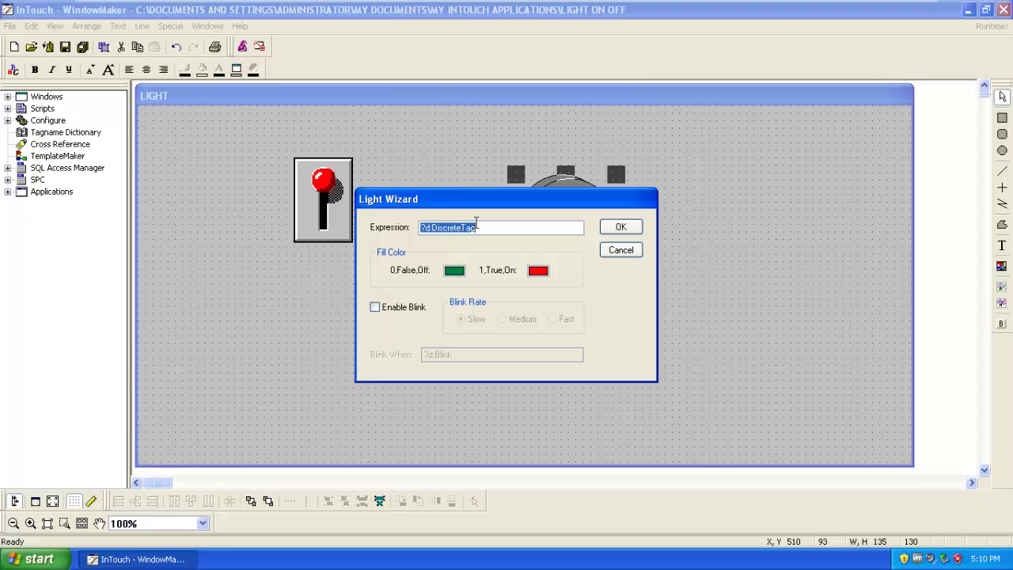
{"action": "key", "text": "Delete"}
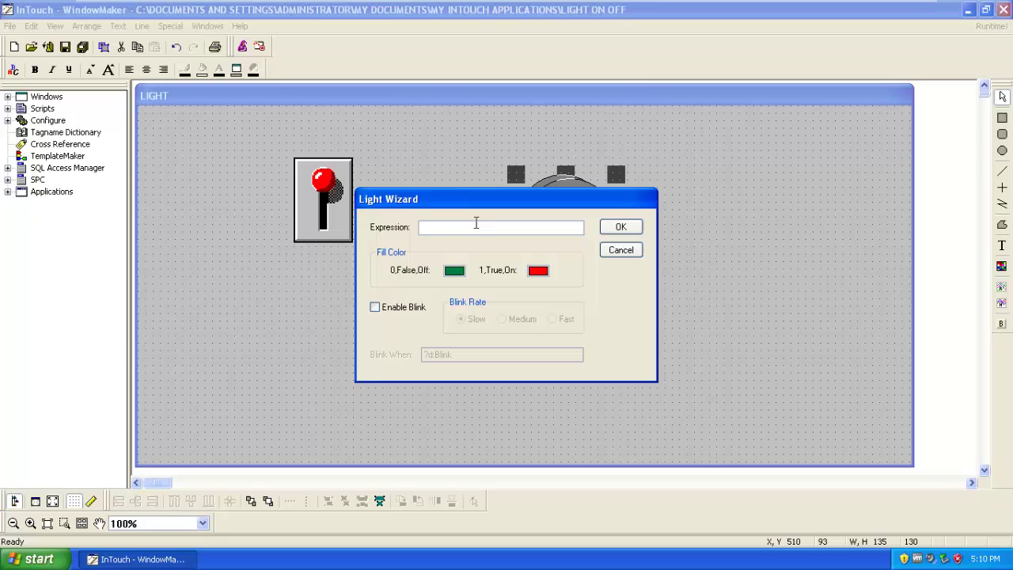
{"action": "type", "text": "L1"}
{"action": "left_click_drag", "start_coordinate": [494, 199], "coordinate": [513, 288]}
{"action": "left_click", "coordinate": [638, 318]}
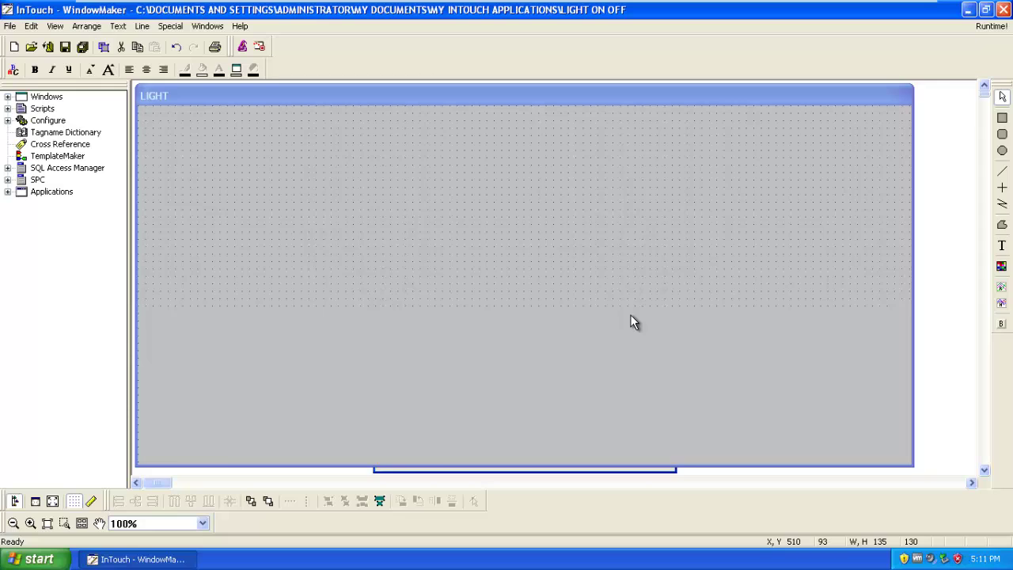
Run the LIGHT window in WindowViewer and flip the switch repeatedly, checking the light turns red and green.
{"action": "left_click", "coordinate": [631, 321]}
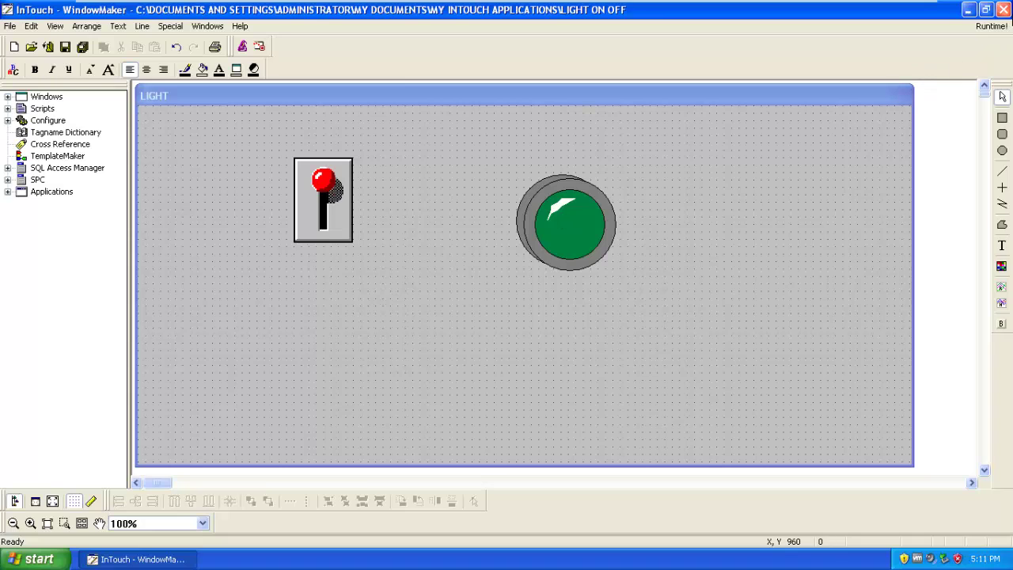
{"action": "left_click", "coordinate": [1007, 28]}
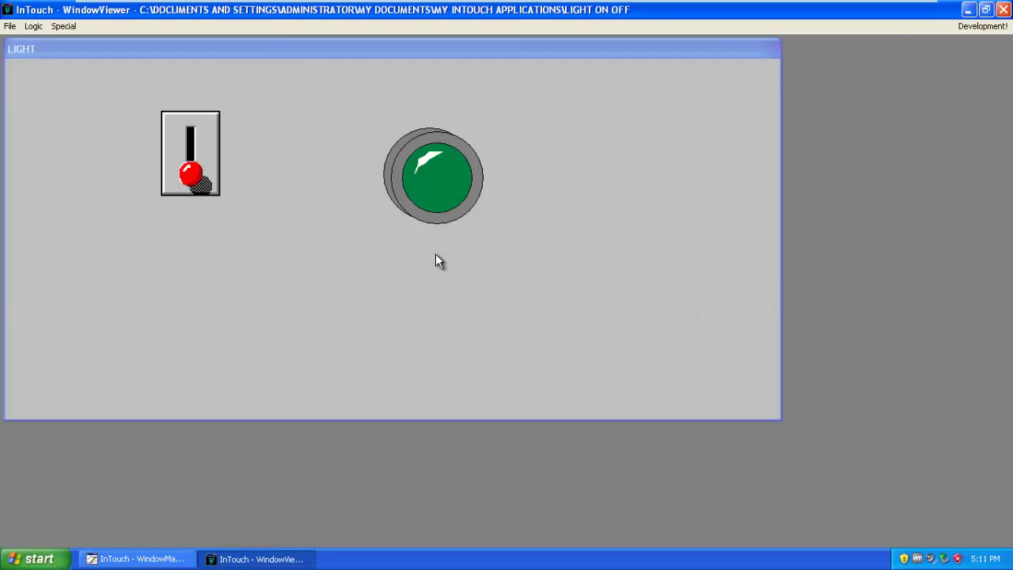
{"action": "left_click", "coordinate": [195, 137]}
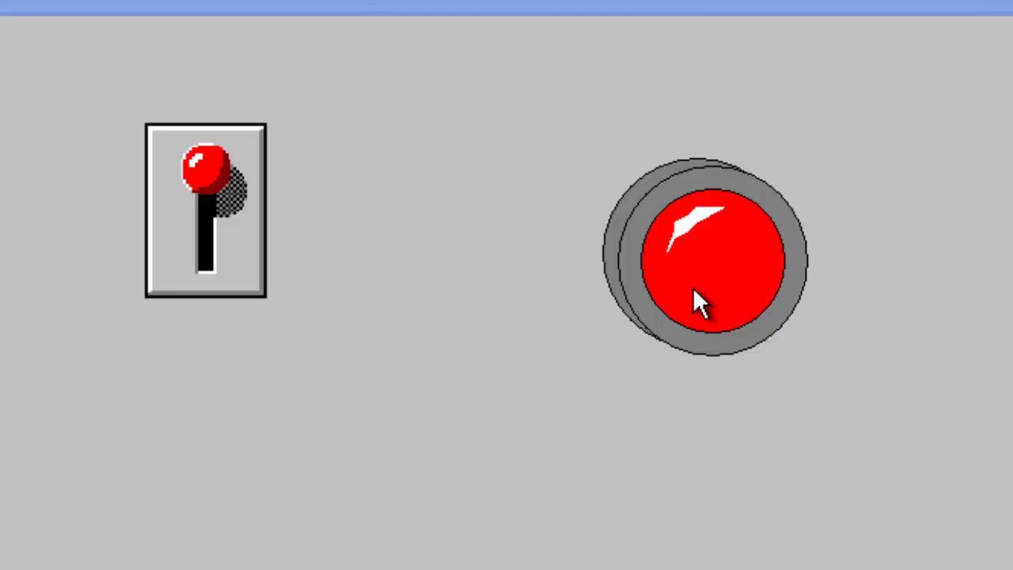
{"action": "left_click", "coordinate": [205, 274]}
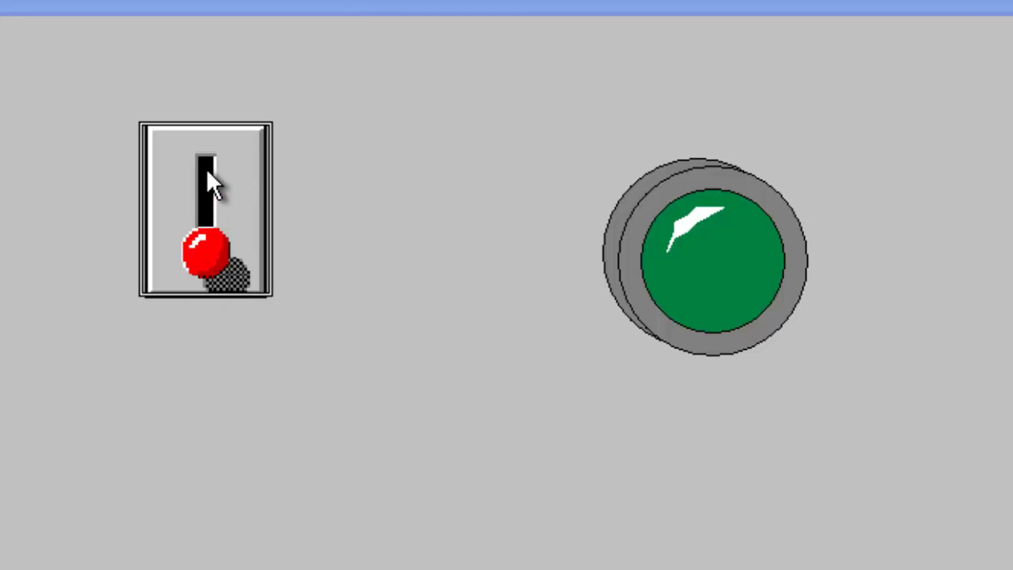
{"action": "left_click", "coordinate": [206, 174]}
{"action": "left_click", "coordinate": [202, 255]}
{"action": "left_click", "coordinate": [205, 183]}
{"action": "left_click_drag", "start_coordinate": [206, 182], "coordinate": [222, 289]}
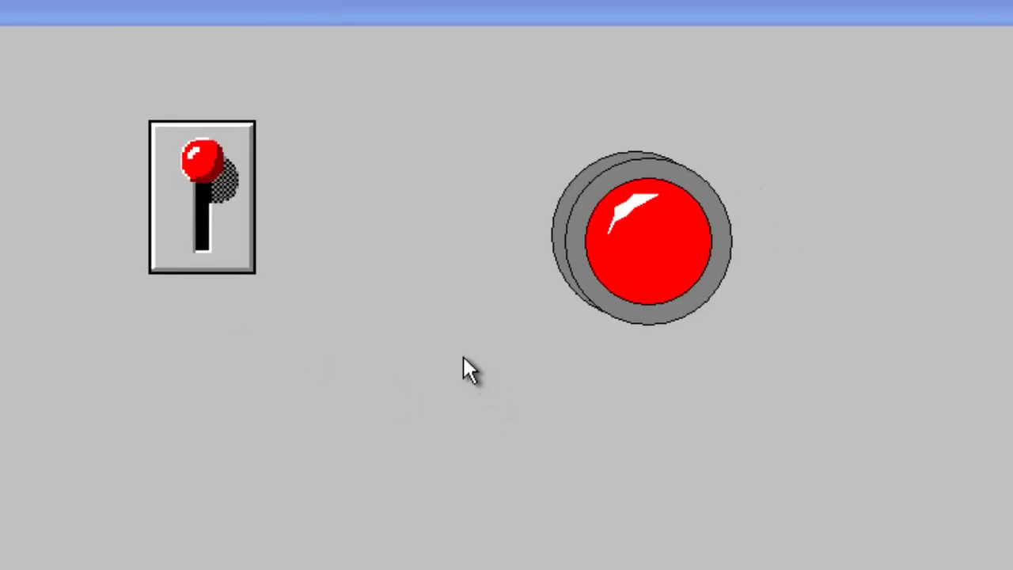